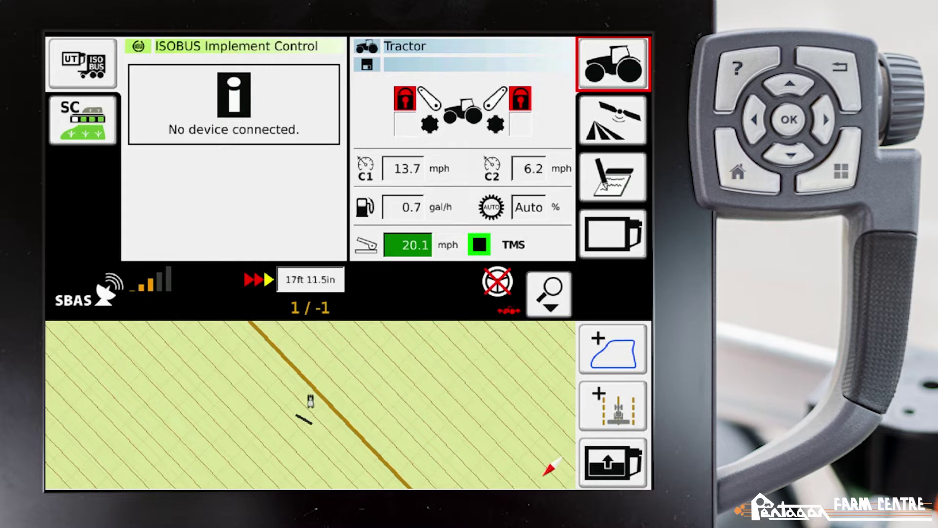
Step: Go from the VarioGuide guidance summary to Field Settings in the main menu
key("Down")
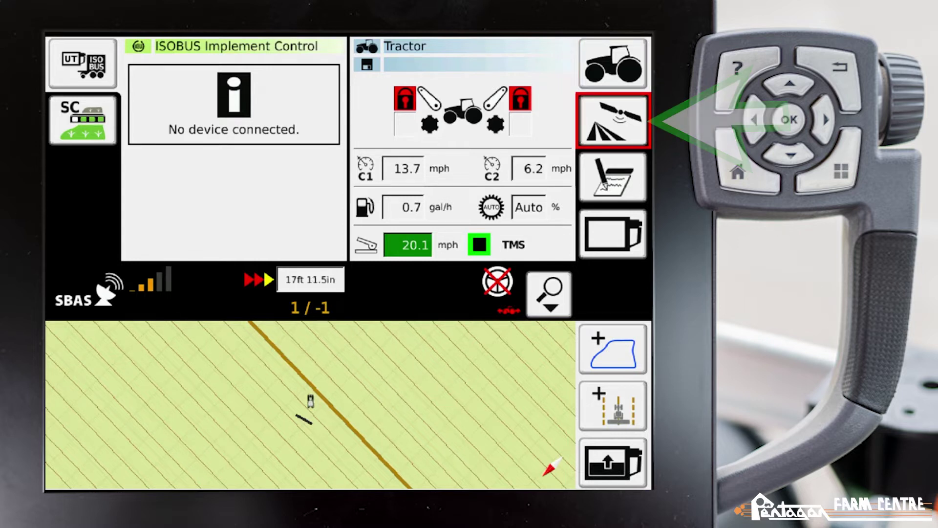
key("Return")
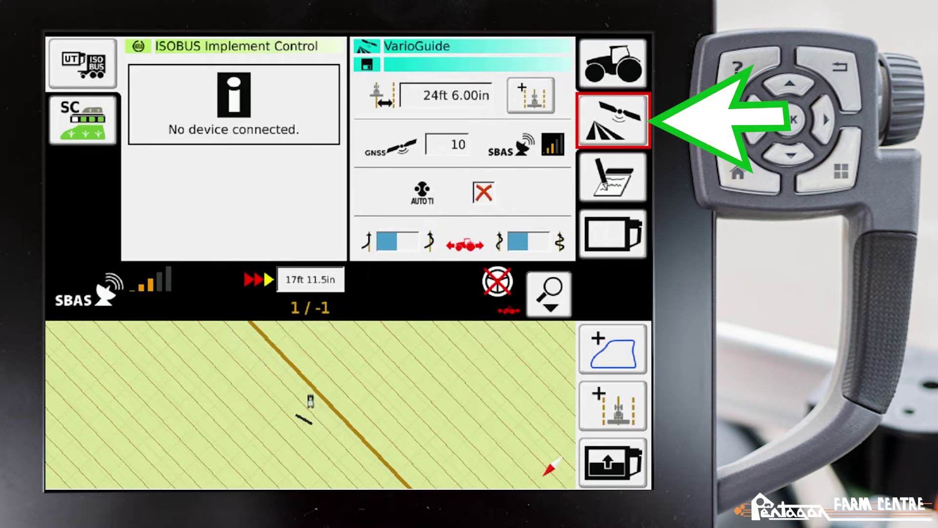
key("Return")
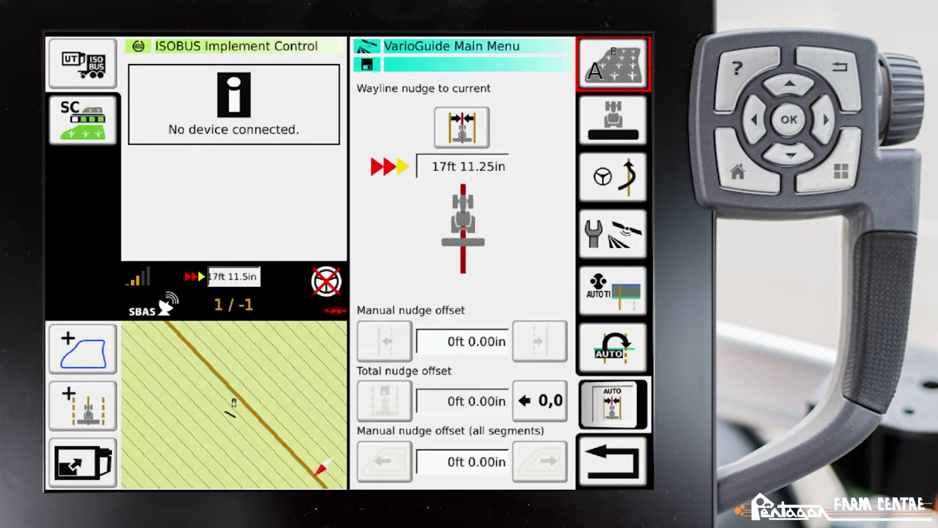
key("Return")
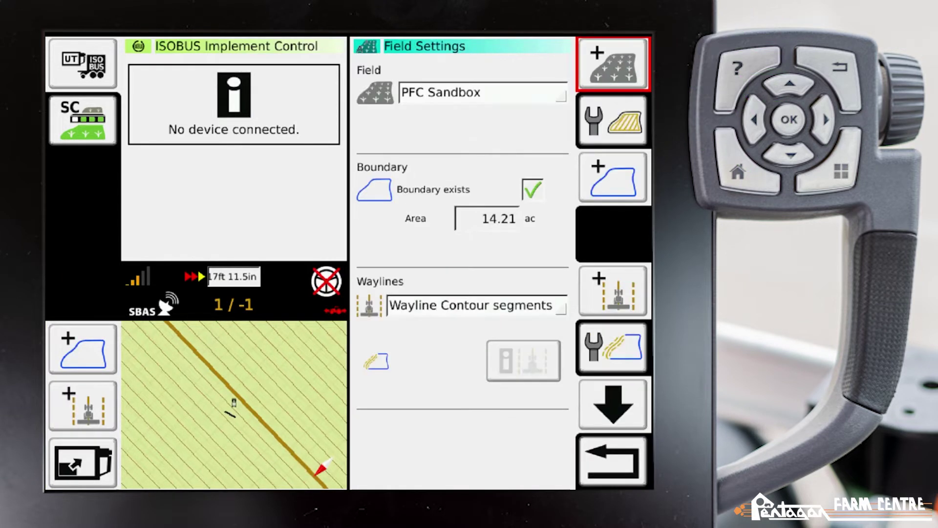
Step: Open the field assistant and switch on automatic field detection
key("Down")
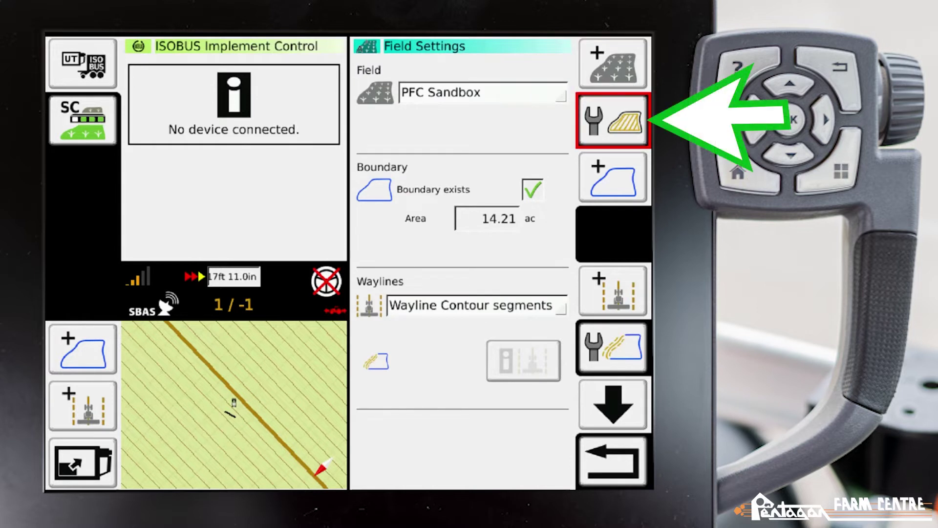
key("Return")
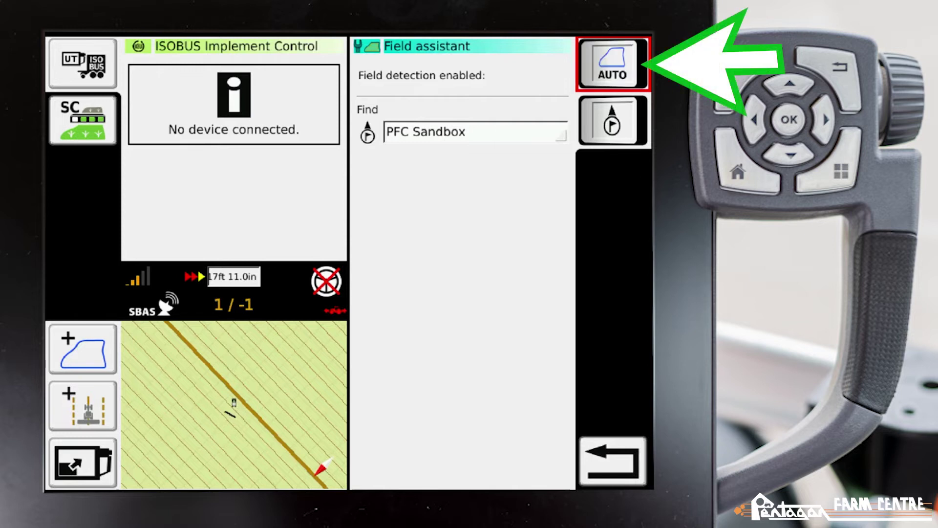
key("Return")
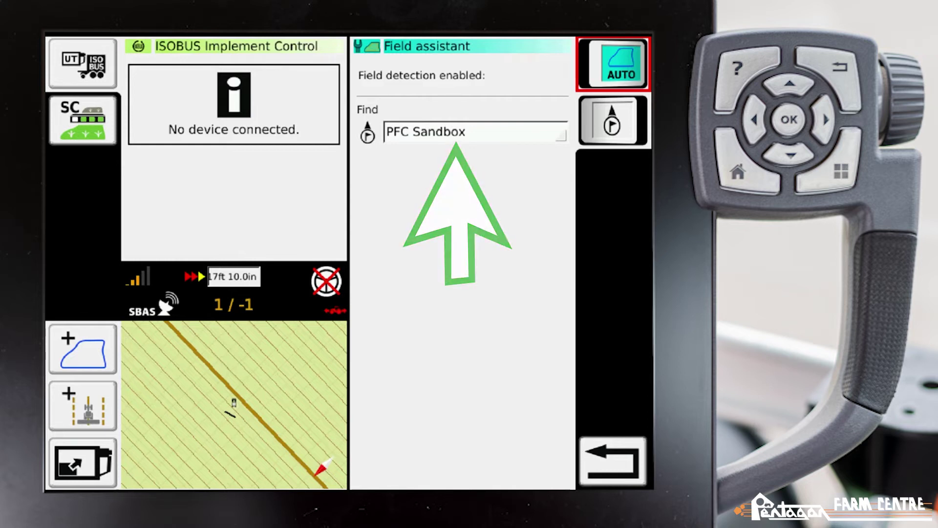
Step: Open the 'Guide to' list offering Field or Marker
key("Return")
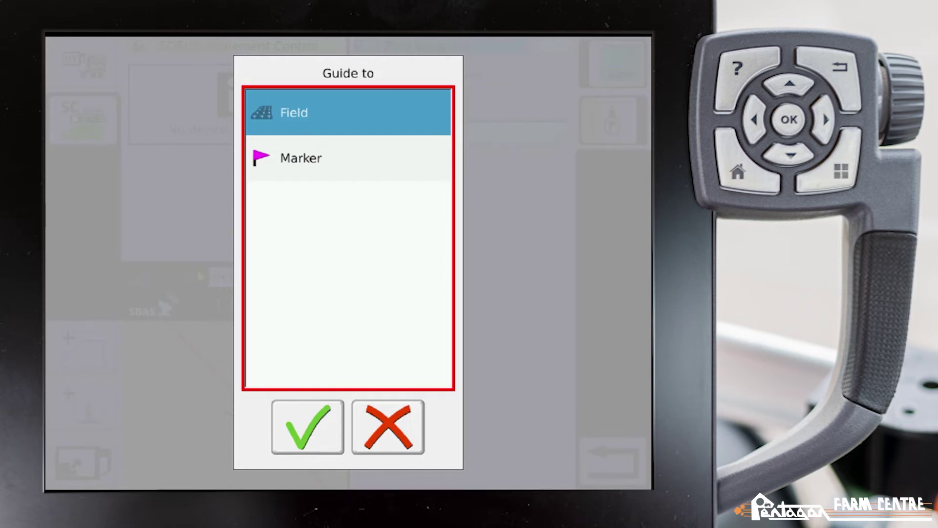
Step: Choose Field, browse the field list and confirm PFC Sandbox as the target
key("Return")
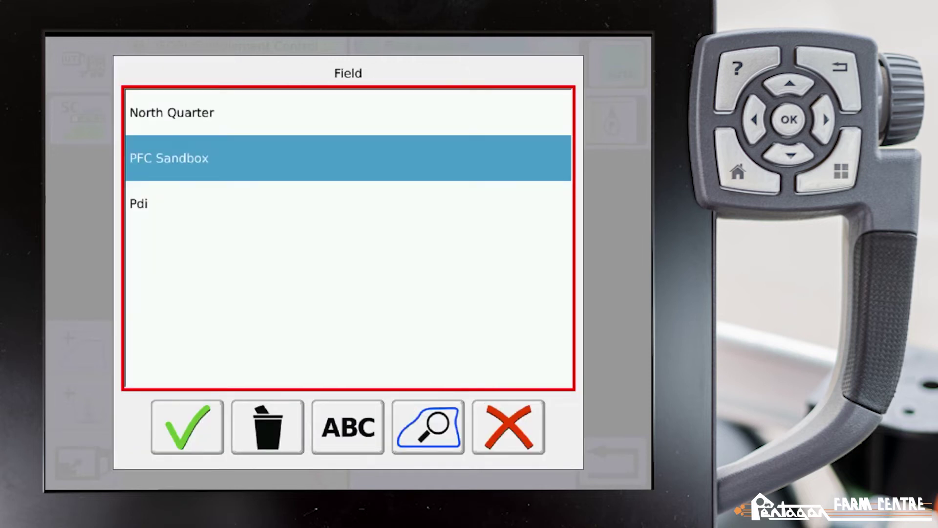
key("Up")
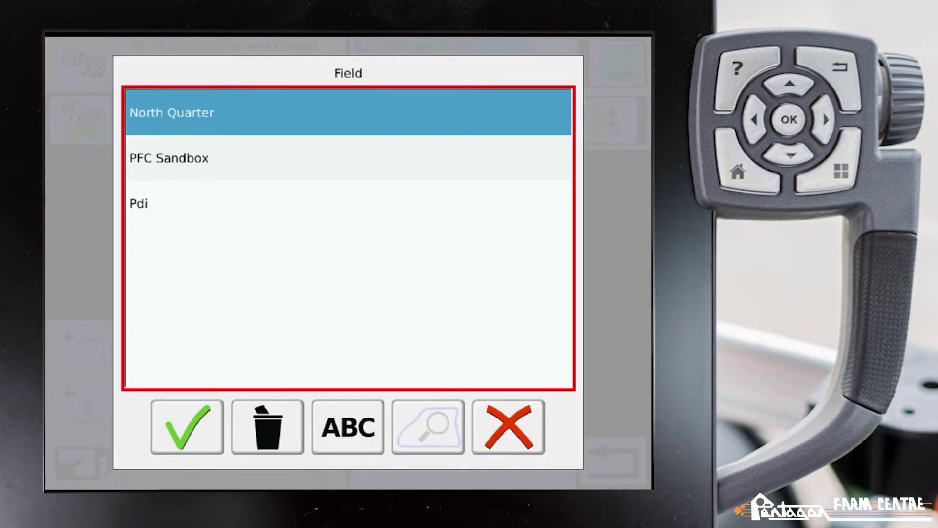
key("Down")
key("Down")
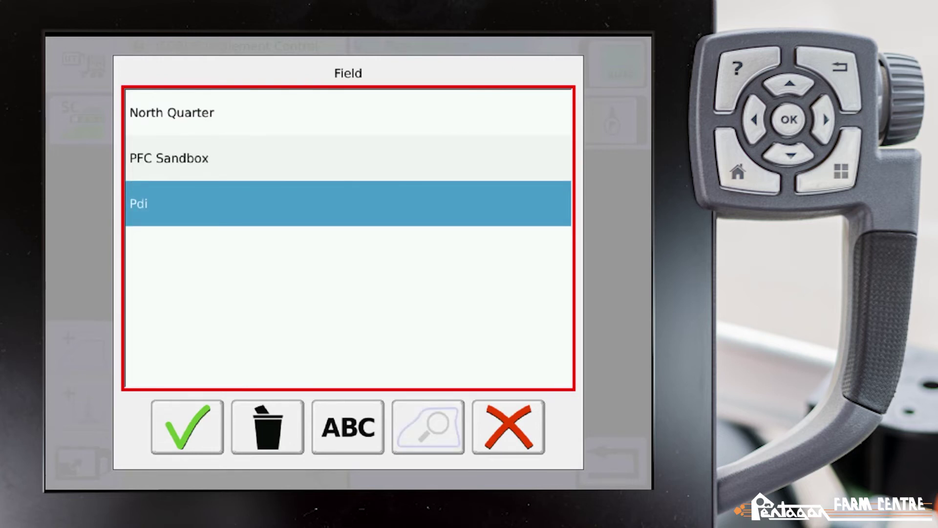
key("Up")
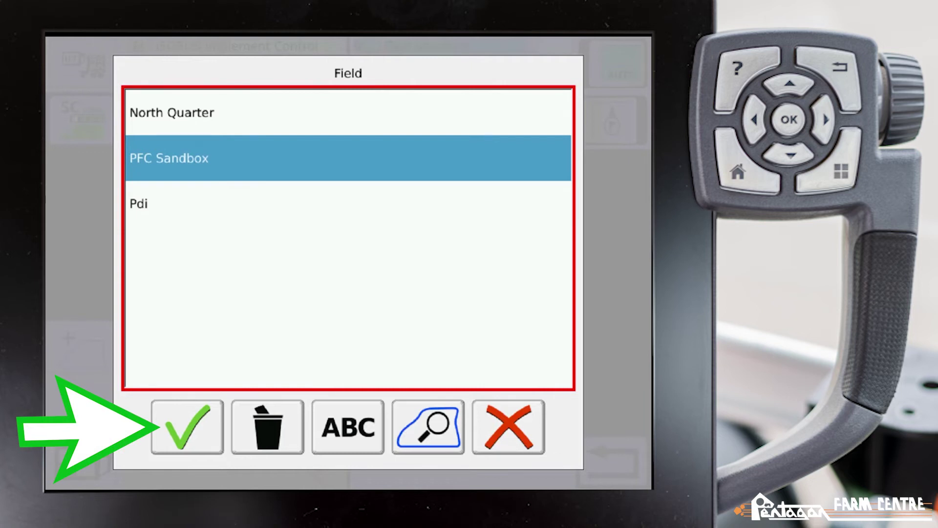
key("Tab")
key("Return")
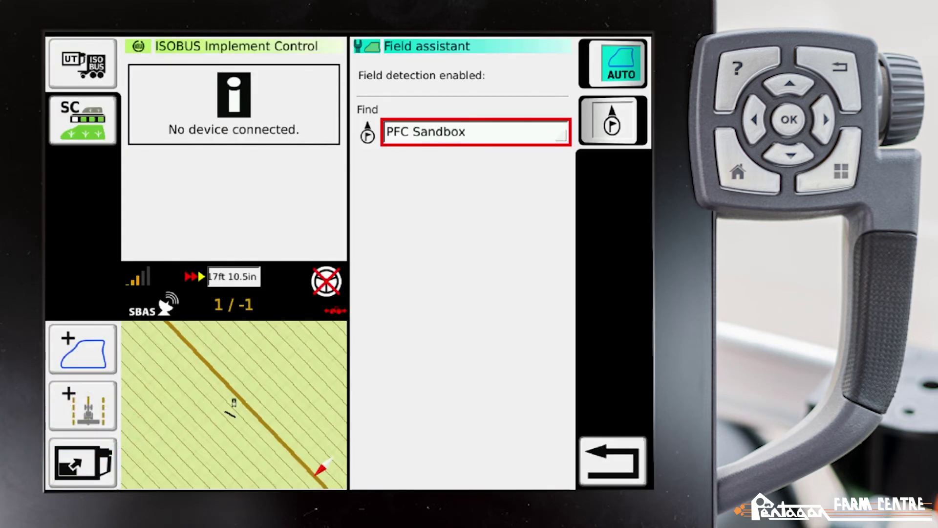
Step: Show the compass to PFC Sandbox (415 ft) and maximise the map to full screen
key("Tab")
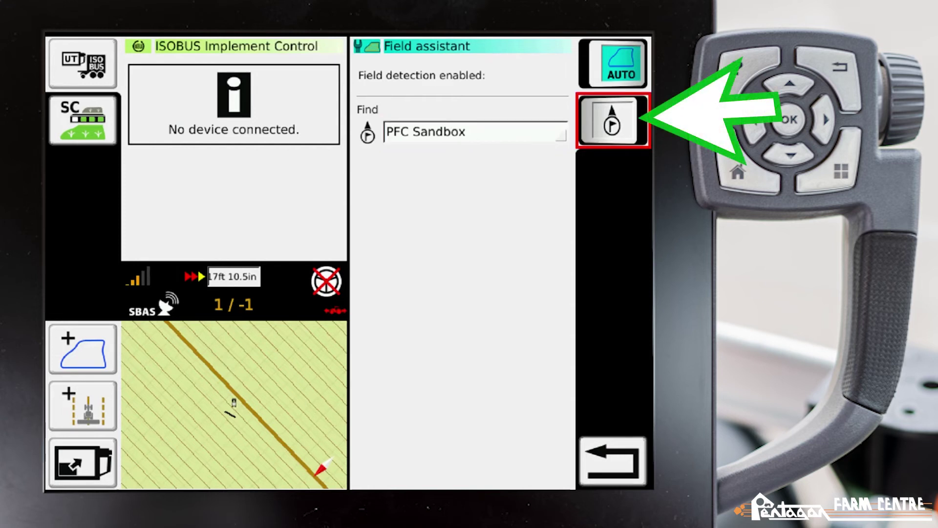
key("Return")
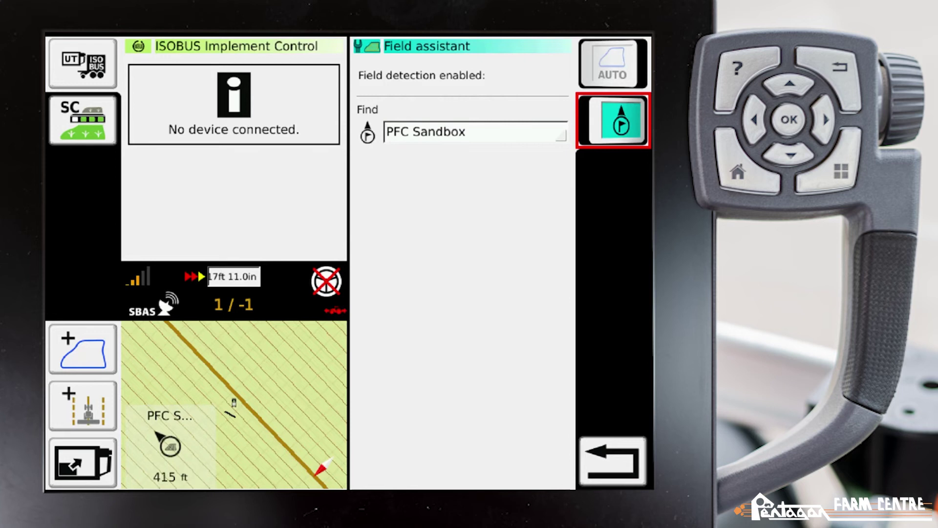
key("Tab")
key("Return")
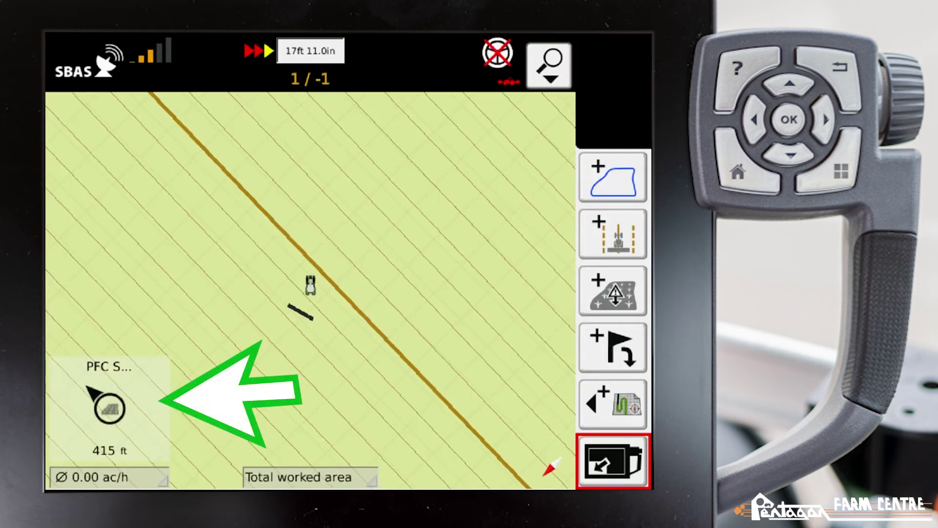